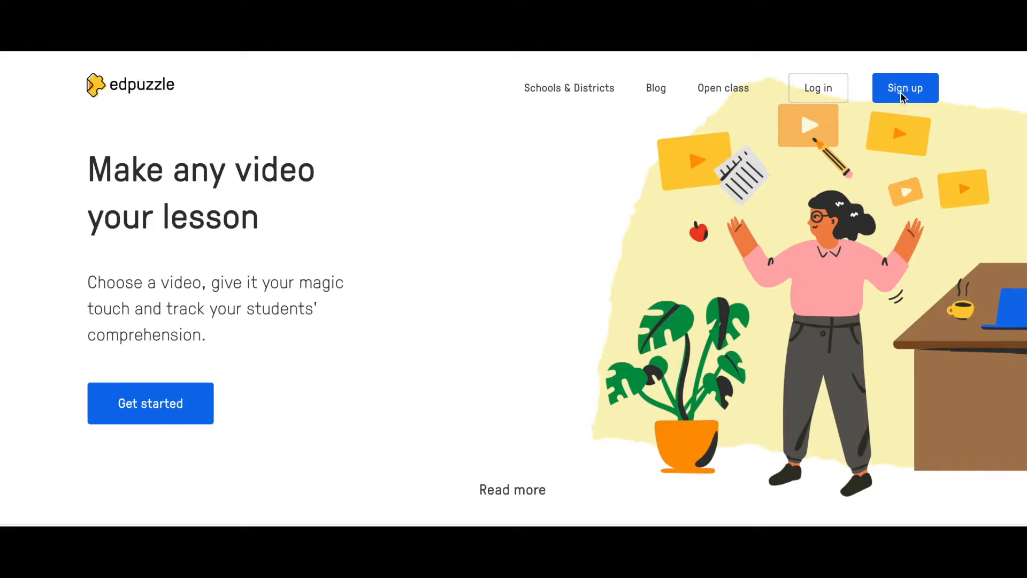
Log in to Edpuzzle as a teacher with the account email and password
{"action": "left_click", "coordinate": [812, 92]}
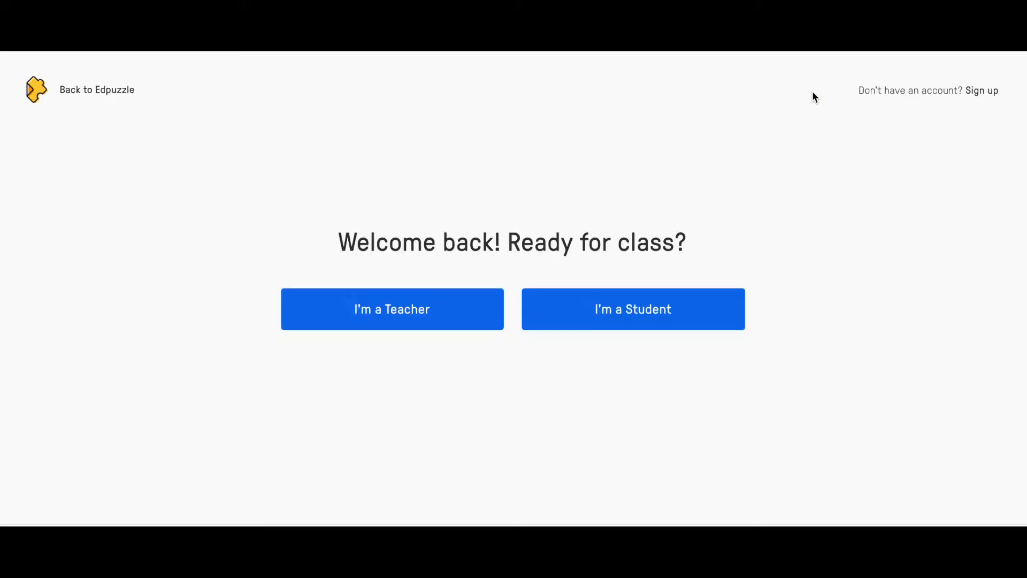
{"action": "left_click", "coordinate": [378, 318]}
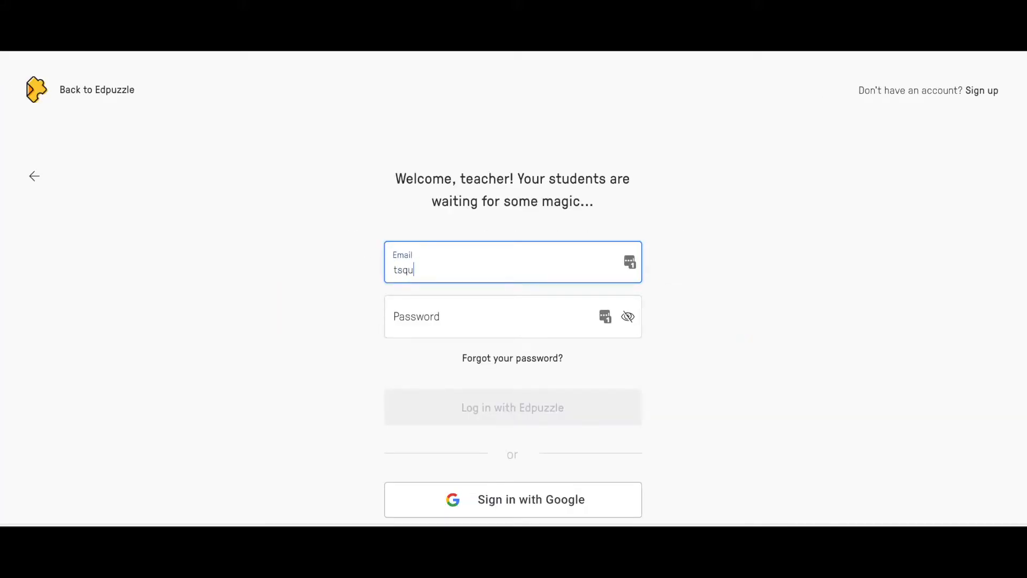
{"action": "left_click", "coordinate": [402, 323]}
{"action": "type", "text": "•••••••••"}
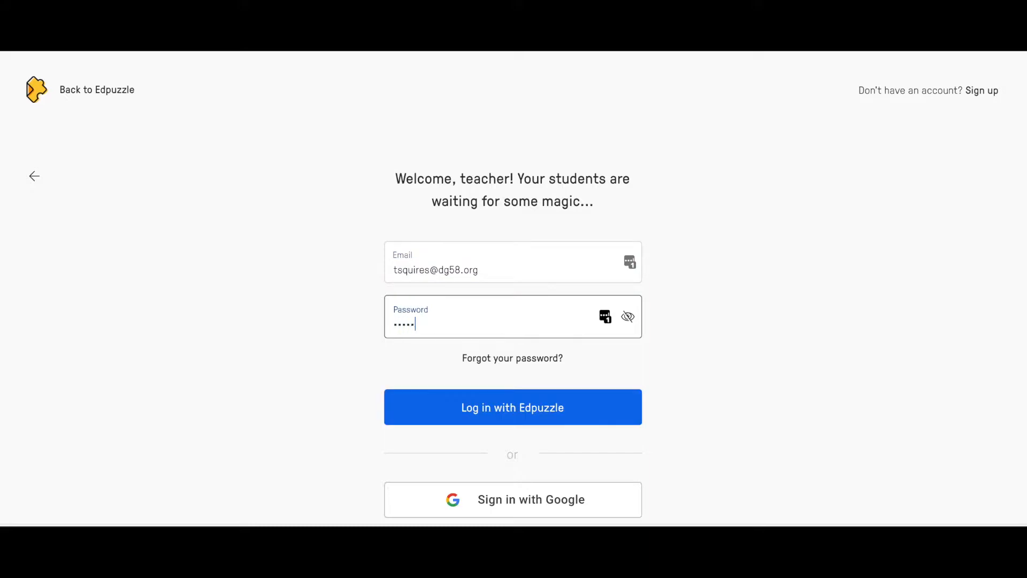
{"action": "key", "text": "Return"}
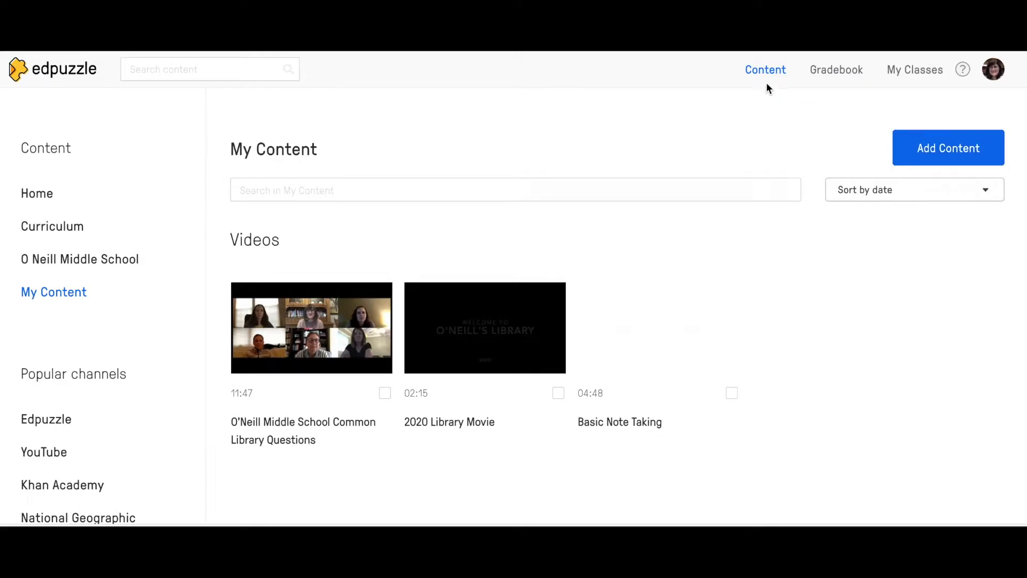
Check My Classes, then browse Curriculum and scroll through O Neill Middle School's shared videos
{"action": "left_click", "coordinate": [907, 75]}
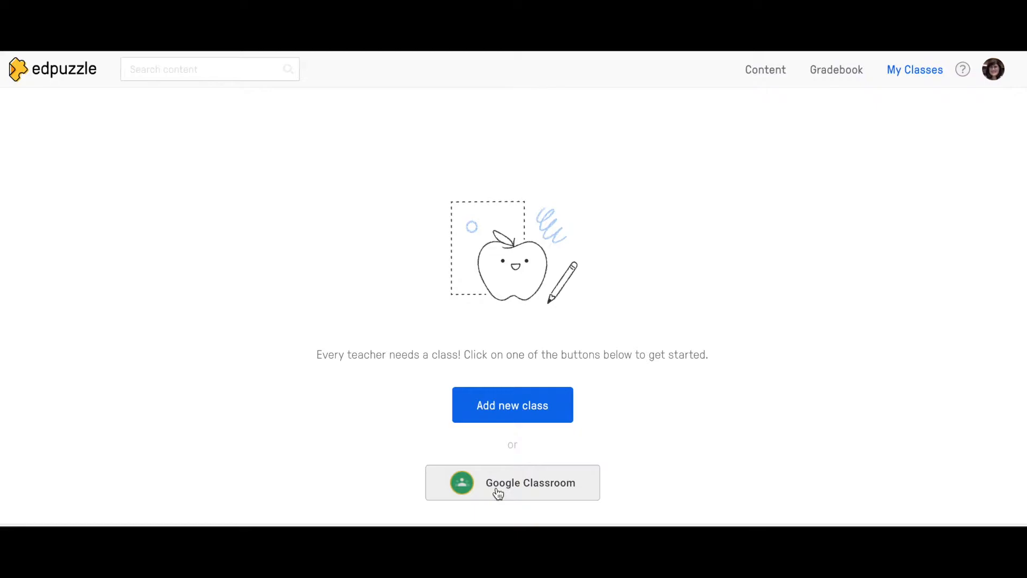
{"action": "left_click", "coordinate": [763, 71]}
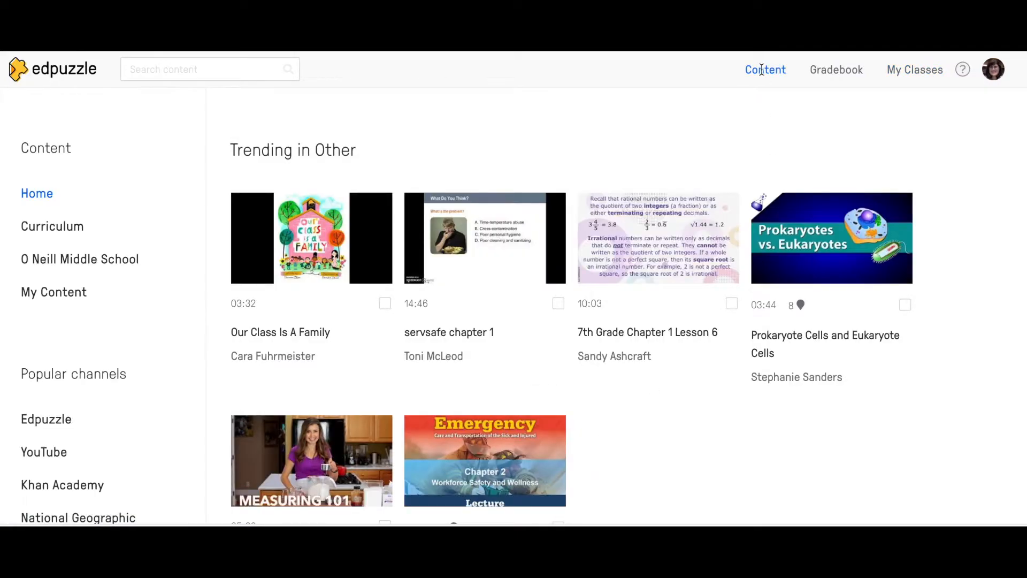
{"action": "left_click", "coordinate": [47, 236]}
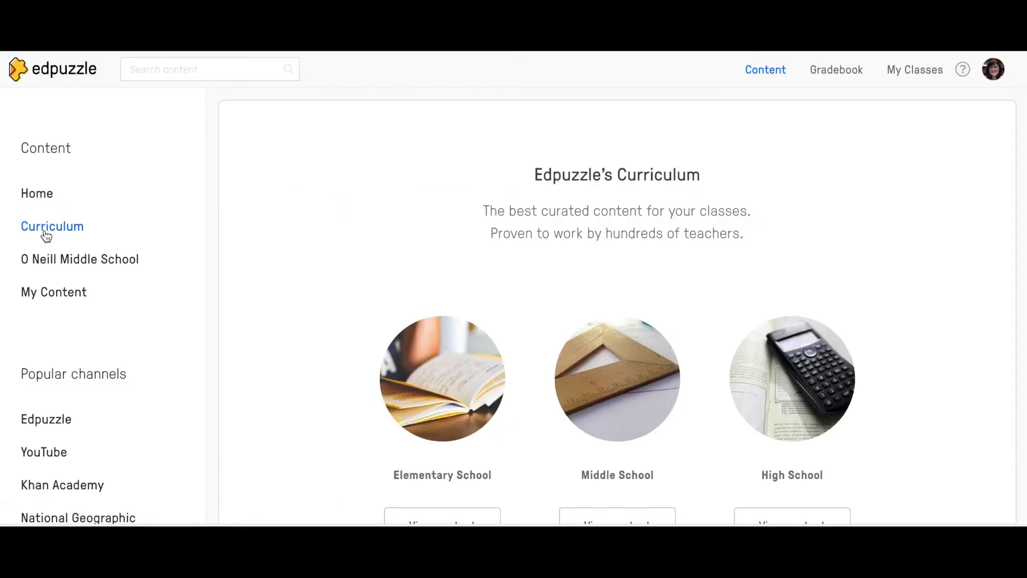
{"action": "left_click", "coordinate": [46, 261]}
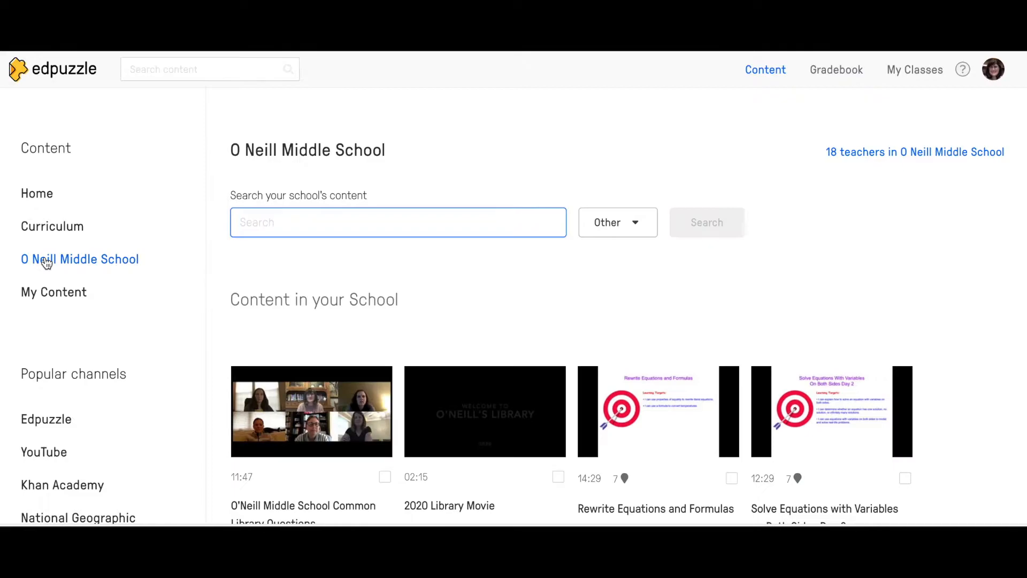
{"action": "scroll", "coordinate": [978, 243], "scroll_direction": "down", "scroll_amount": 5}
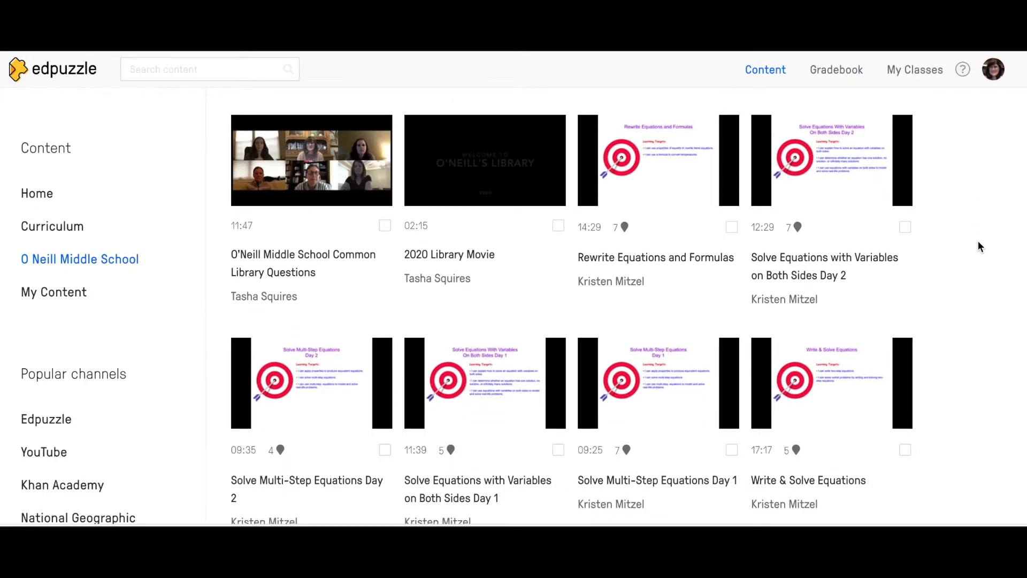
{"action": "scroll", "coordinate": [979, 245], "scroll_direction": "down", "scroll_amount": 6}
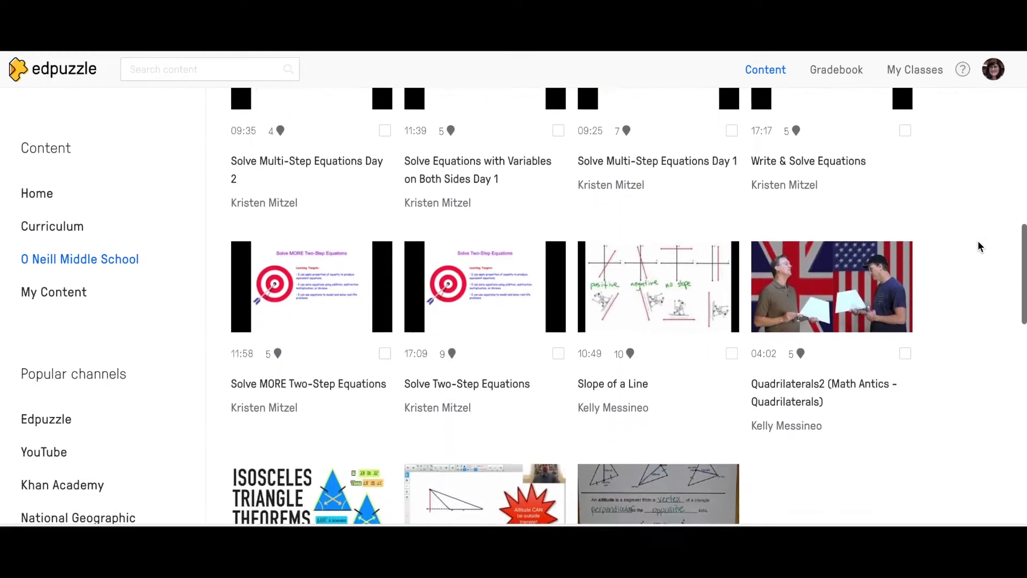
{"action": "scroll", "coordinate": [979, 247], "scroll_direction": "up", "scroll_amount": 10}
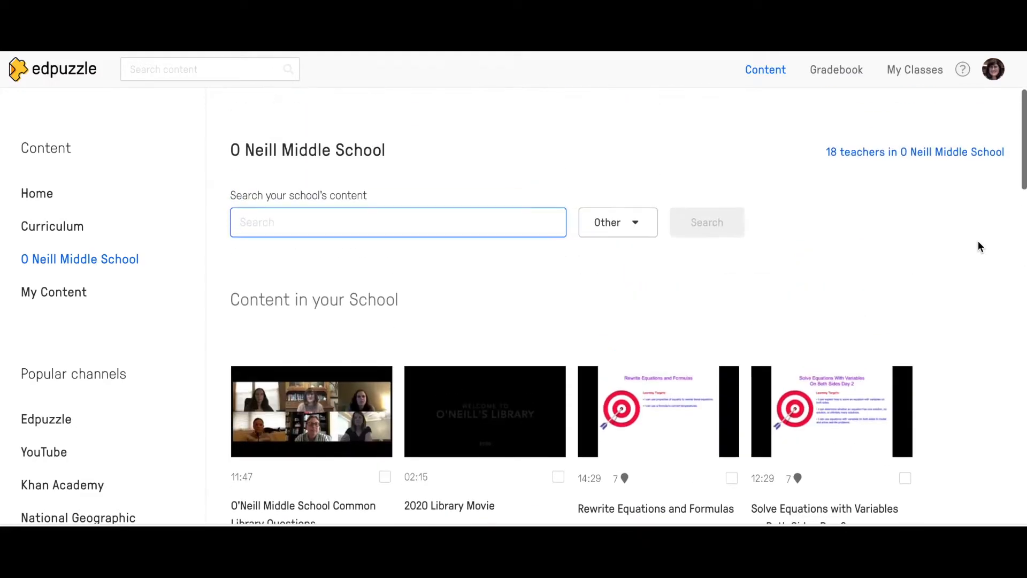
Look through the school's list of 18 teachers, then return to My Content
{"action": "left_click", "coordinate": [877, 155]}
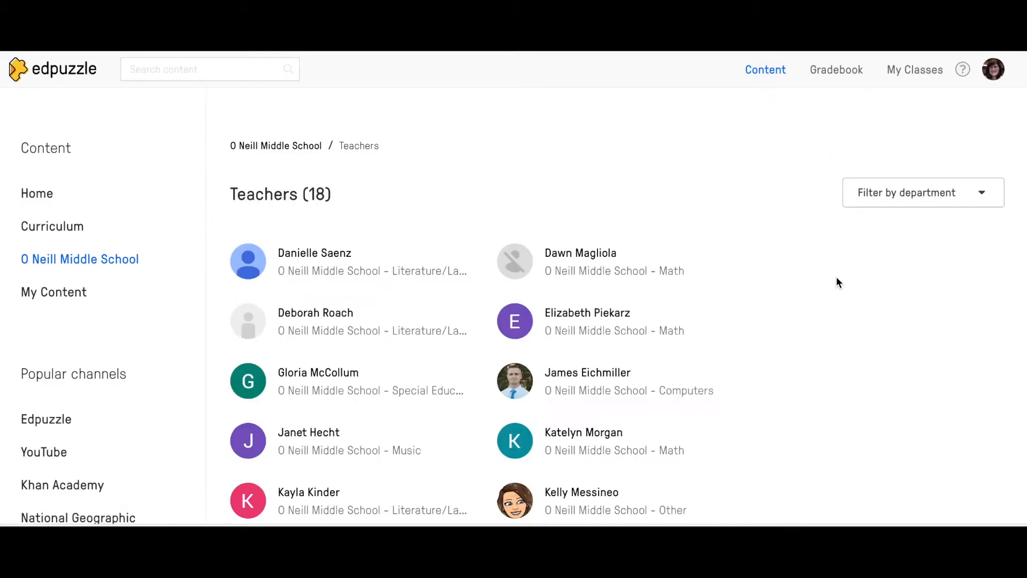
{"action": "scroll", "coordinate": [837, 279], "scroll_direction": "down", "scroll_amount": 7}
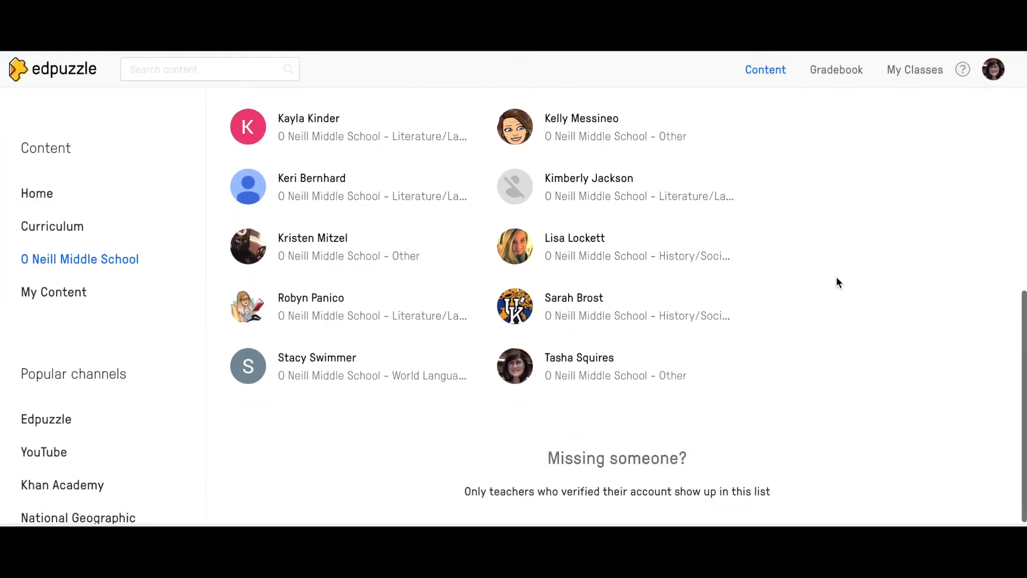
{"action": "scroll", "coordinate": [837, 278], "scroll_direction": "up", "scroll_amount": 7}
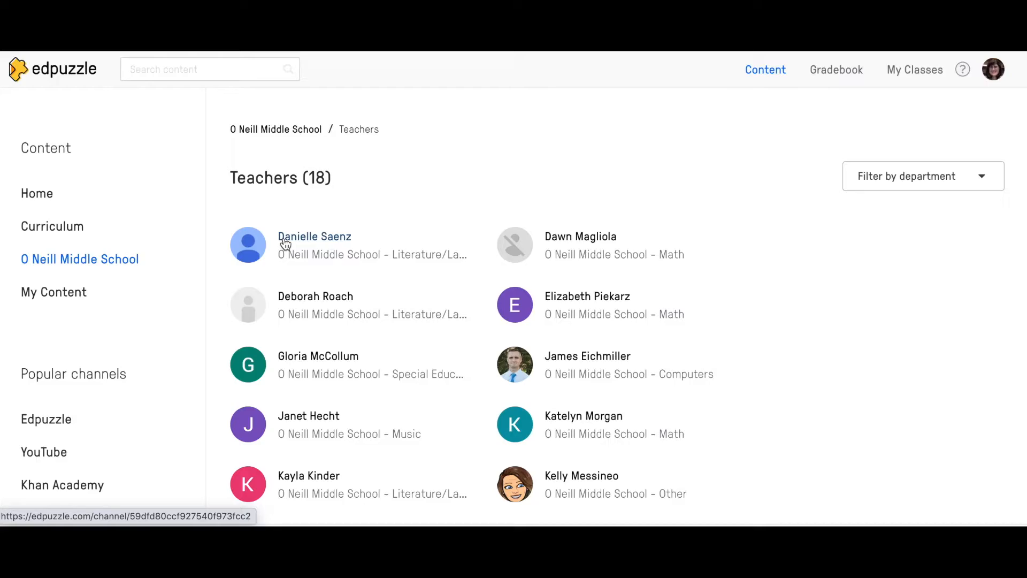
{"action": "left_click", "coordinate": [60, 294]}
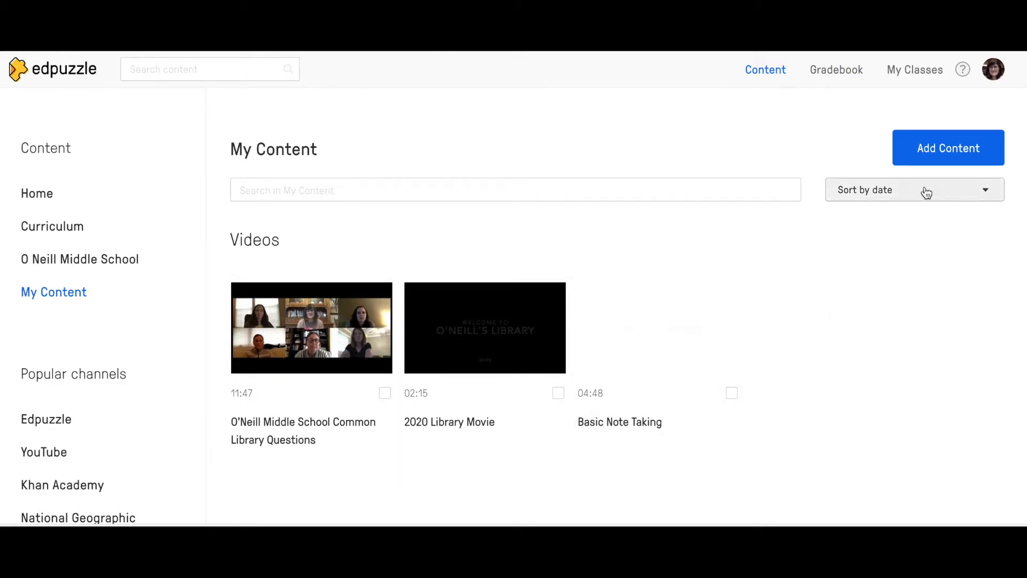
{"action": "left_click", "coordinate": [931, 157]}
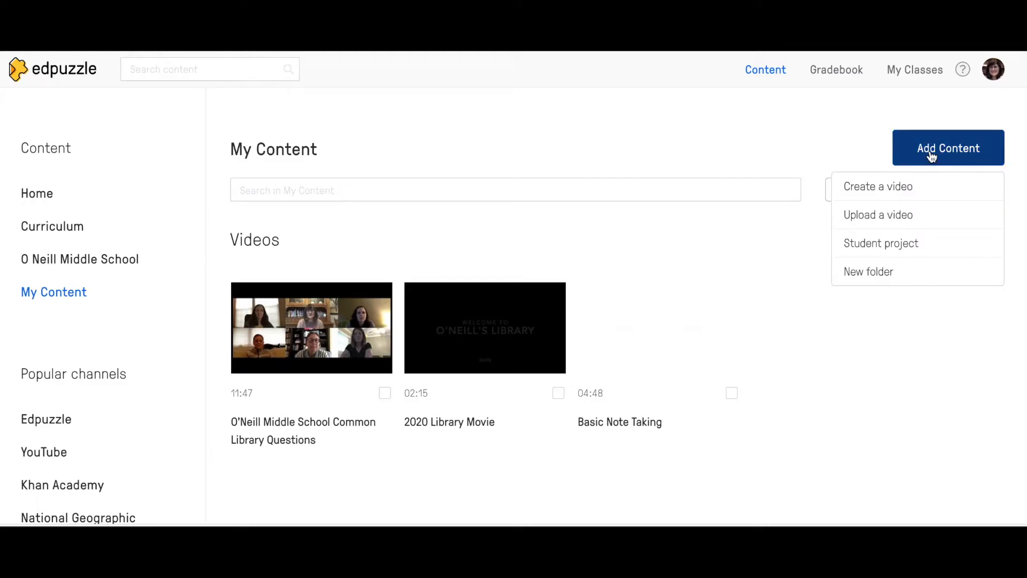
{"action": "left_click", "coordinate": [863, 193]}
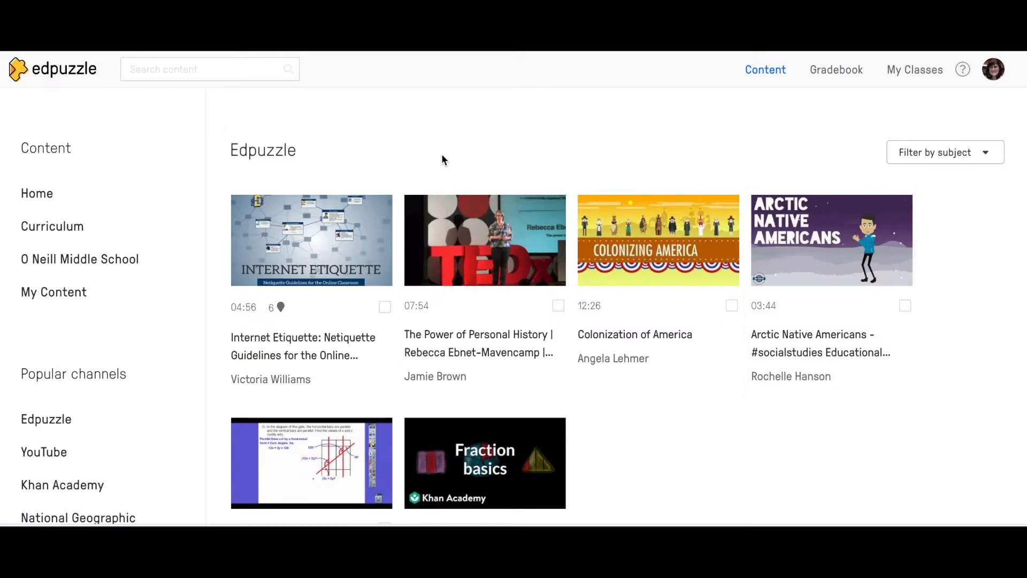
{"action": "scroll", "coordinate": [916, 413], "scroll_direction": "down", "scroll_amount": 3}
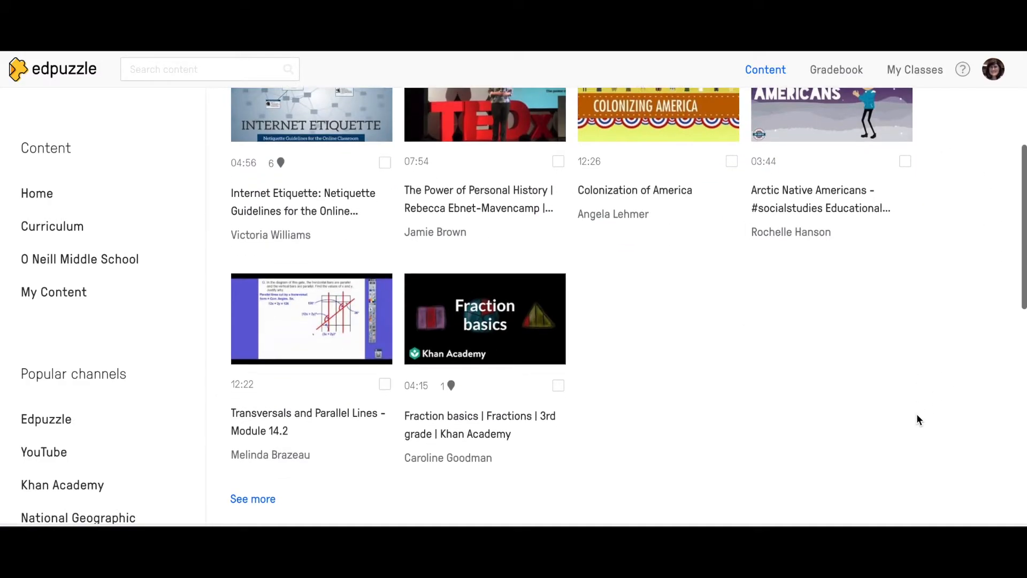
{"action": "scroll", "coordinate": [916, 413], "scroll_direction": "up", "scroll_amount": 3}
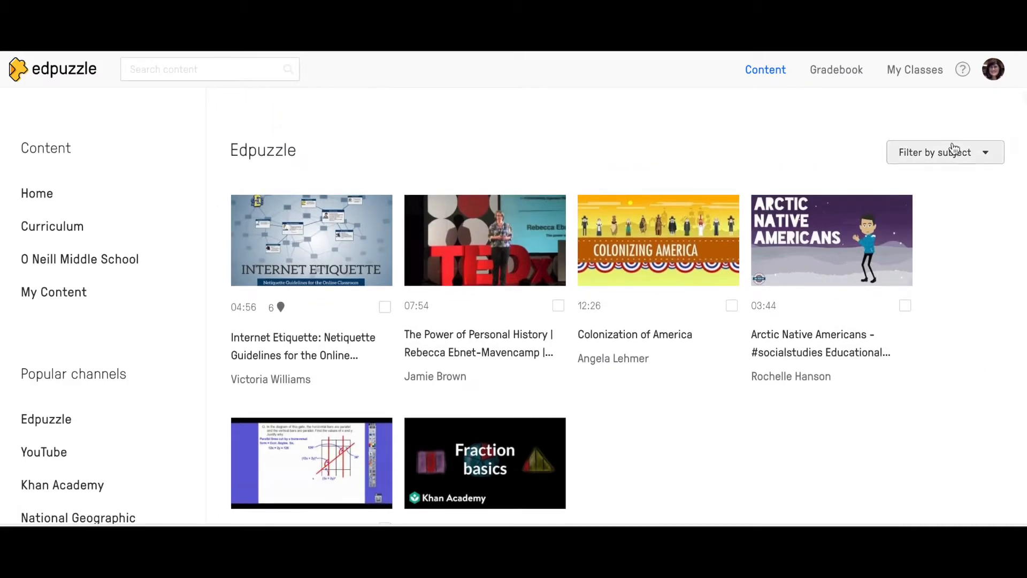
{"action": "left_click", "coordinate": [910, 159]}
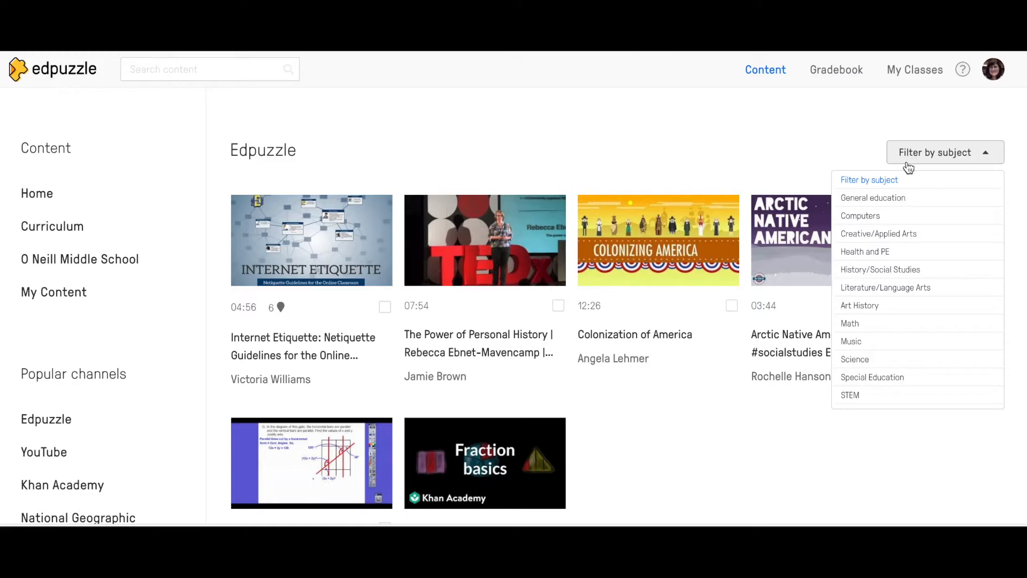
{"action": "left_click", "coordinate": [810, 125]}
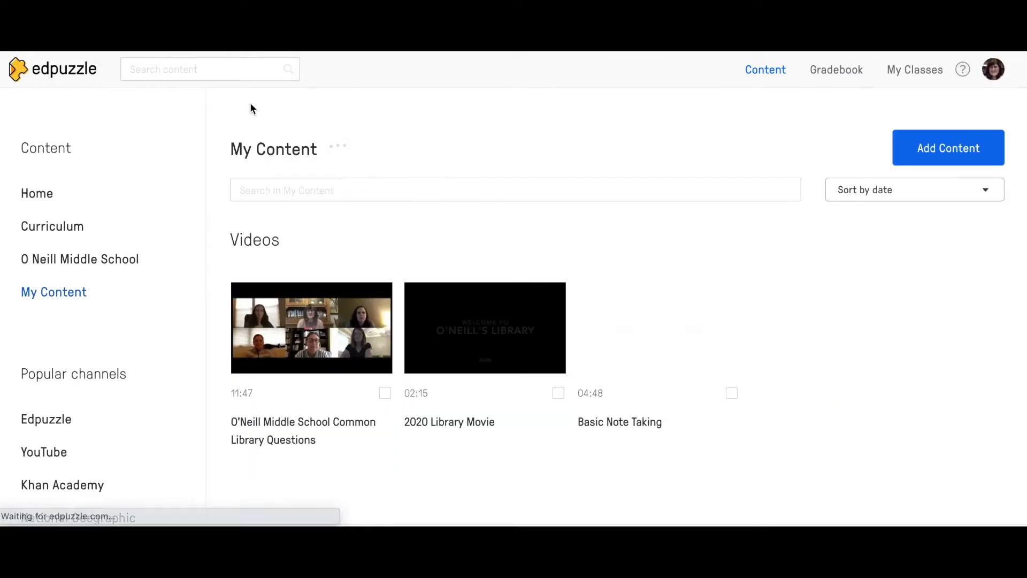
{"action": "left_click", "coordinate": [940, 151]}
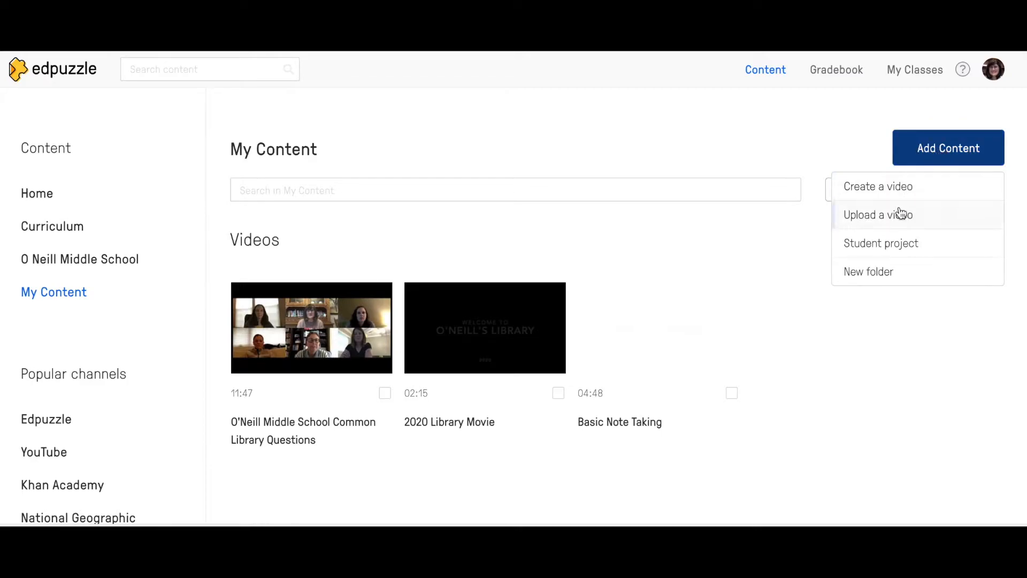
{"action": "left_click", "coordinate": [885, 221]}
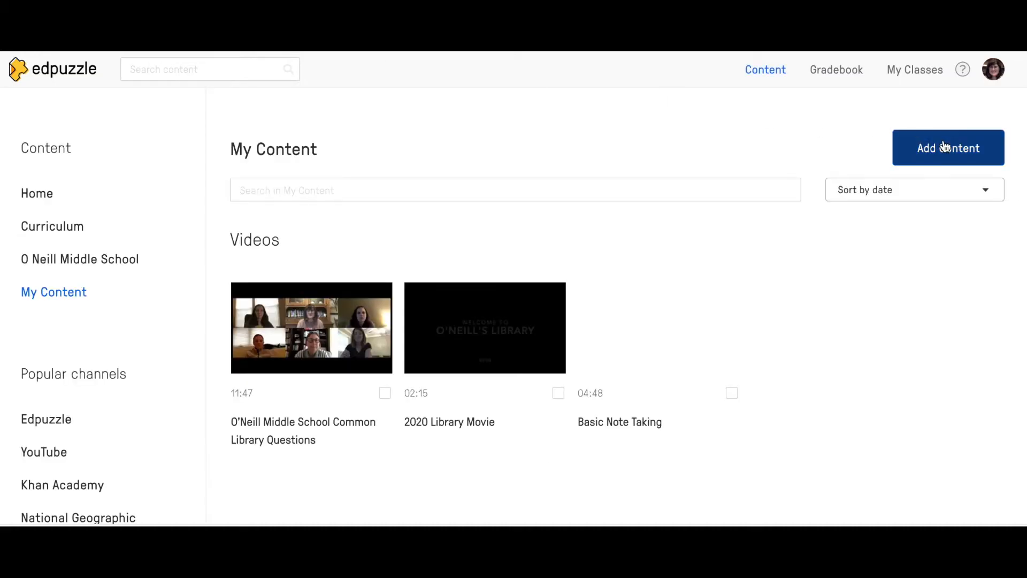
{"action": "left_click", "coordinate": [945, 145]}
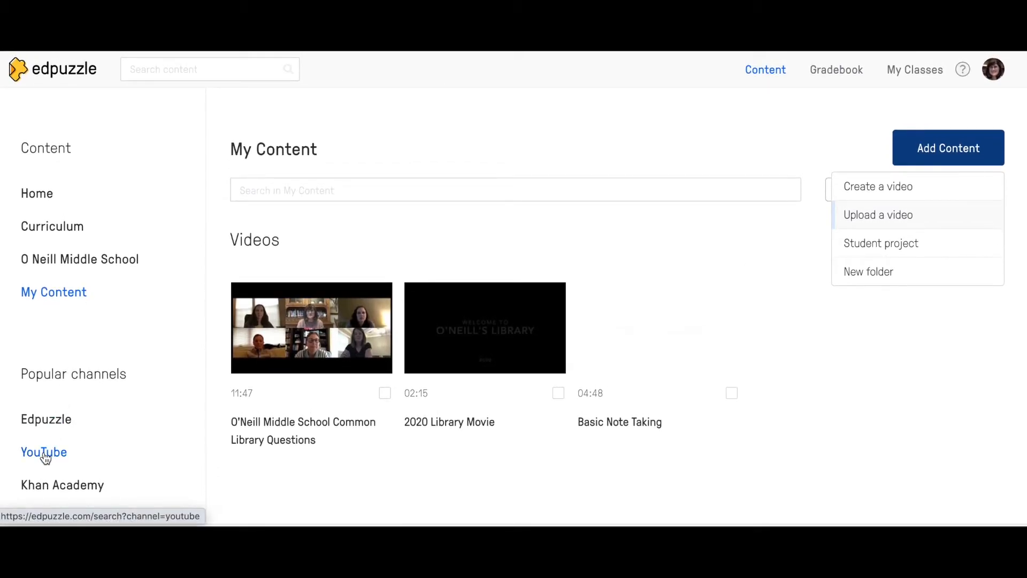
Search the YouTube channel with a pasted video link to load it into the lesson editor
{"action": "scroll", "coordinate": [96, 444], "scroll_direction": "down", "scroll_amount": 2}
{"action": "scroll", "coordinate": [96, 445], "scroll_direction": "down", "scroll_amount": 1}
{"action": "scroll", "coordinate": [97, 445], "scroll_direction": "down", "scroll_amount": 1}
{"action": "scroll", "coordinate": [97, 445], "scroll_direction": "up", "scroll_amount": 2}
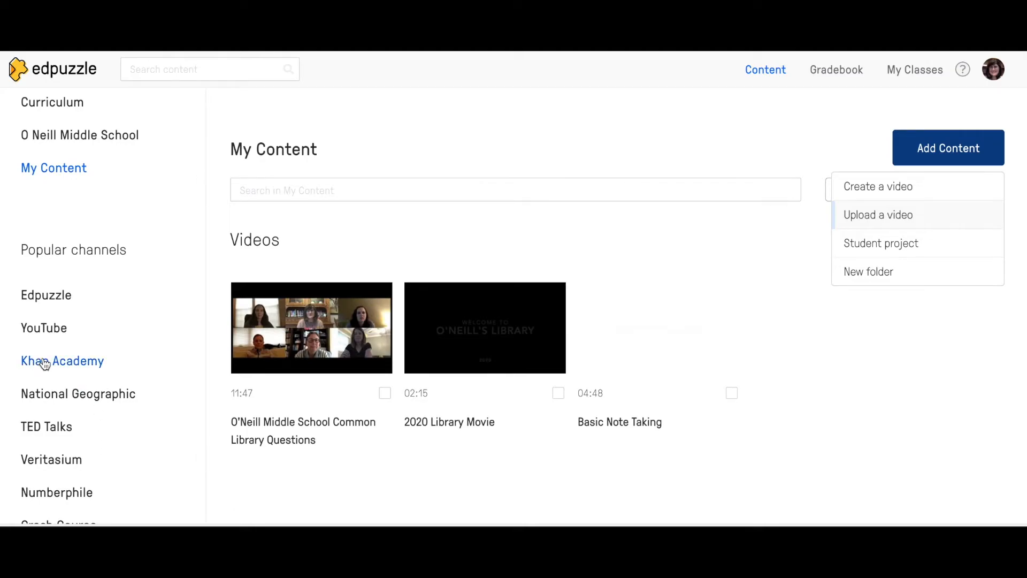
{"action": "left_click", "coordinate": [30, 330]}
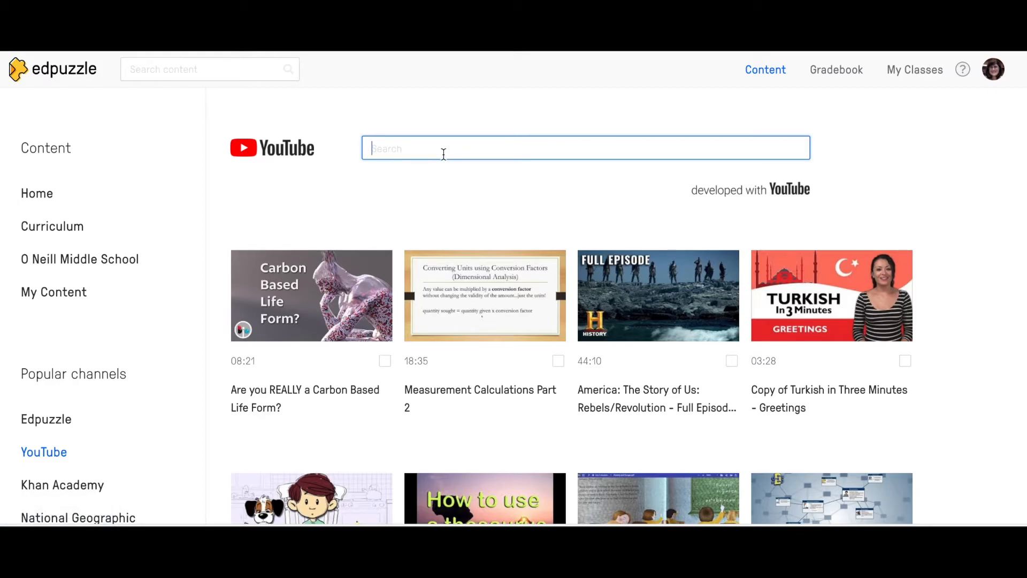
{"action": "key", "text": "ctrl+v"}
{"action": "key", "text": "Return"}
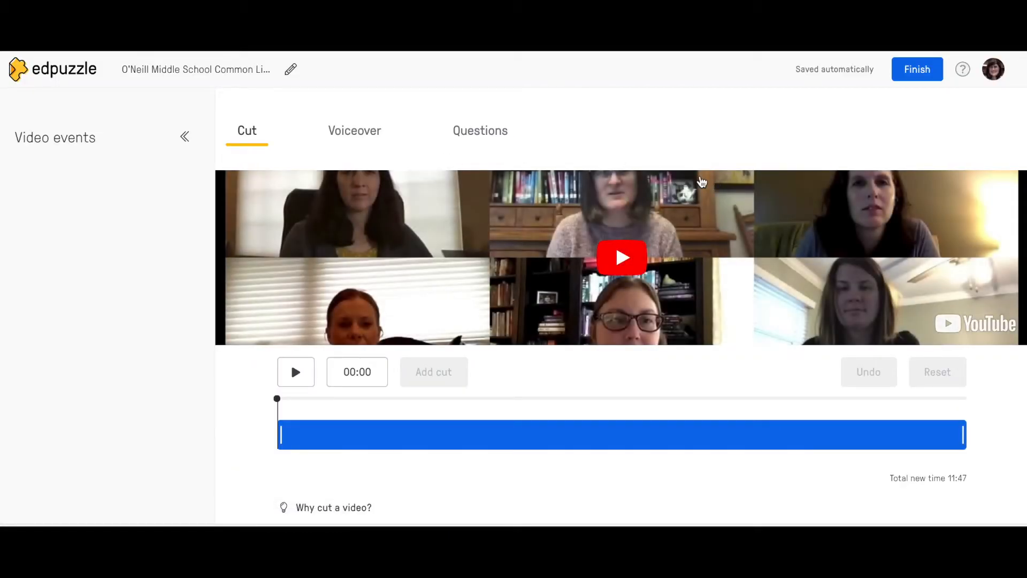
Cut away the video's opening portion, trimming the 11:47 original to 03:17
{"action": "scroll", "coordinate": [676, 166], "scroll_direction": "down", "scroll_amount": 1}
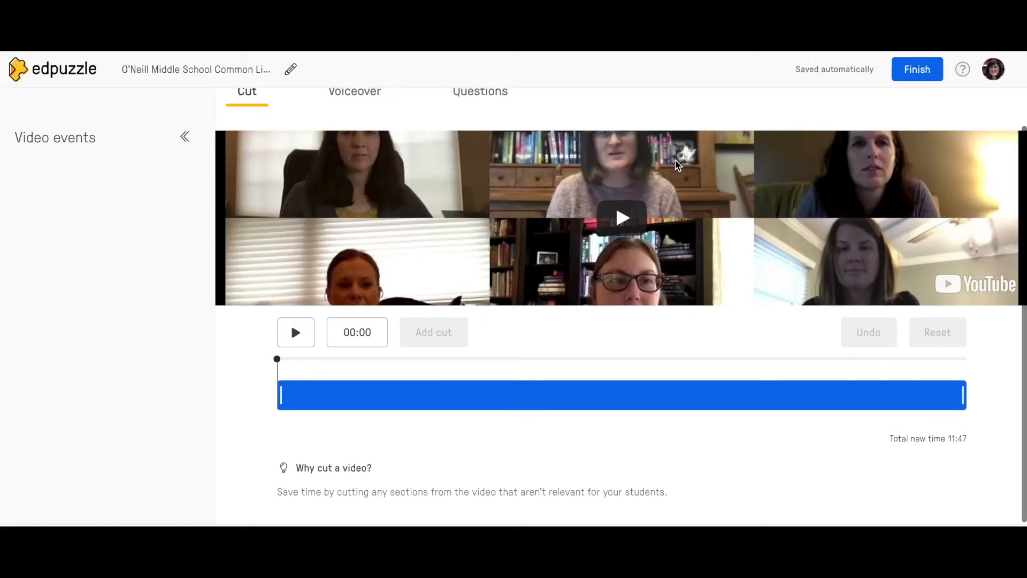
{"action": "scroll", "coordinate": [676, 165], "scroll_direction": "up", "scroll_amount": 1}
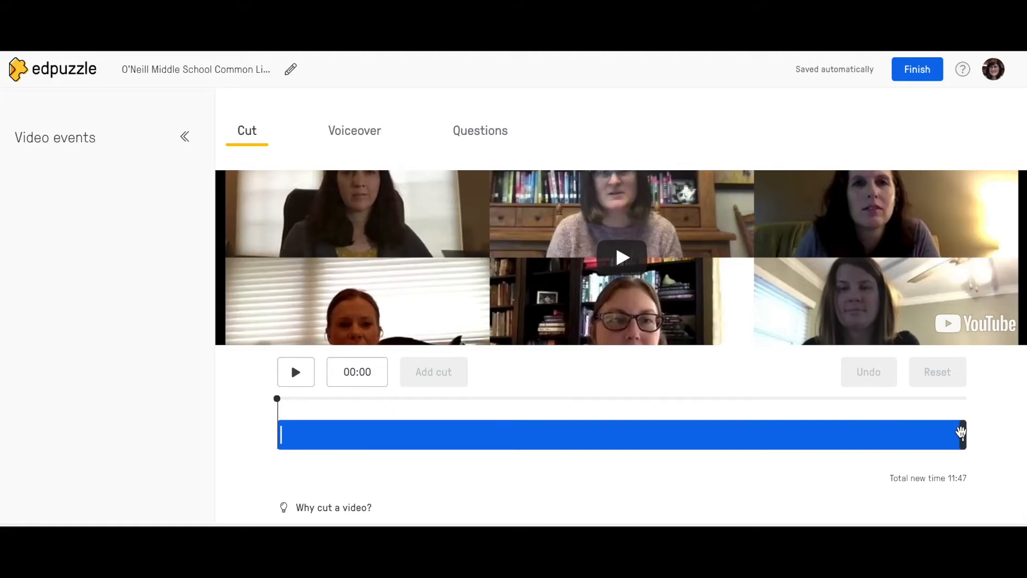
{"action": "left_click", "coordinate": [942, 434]}
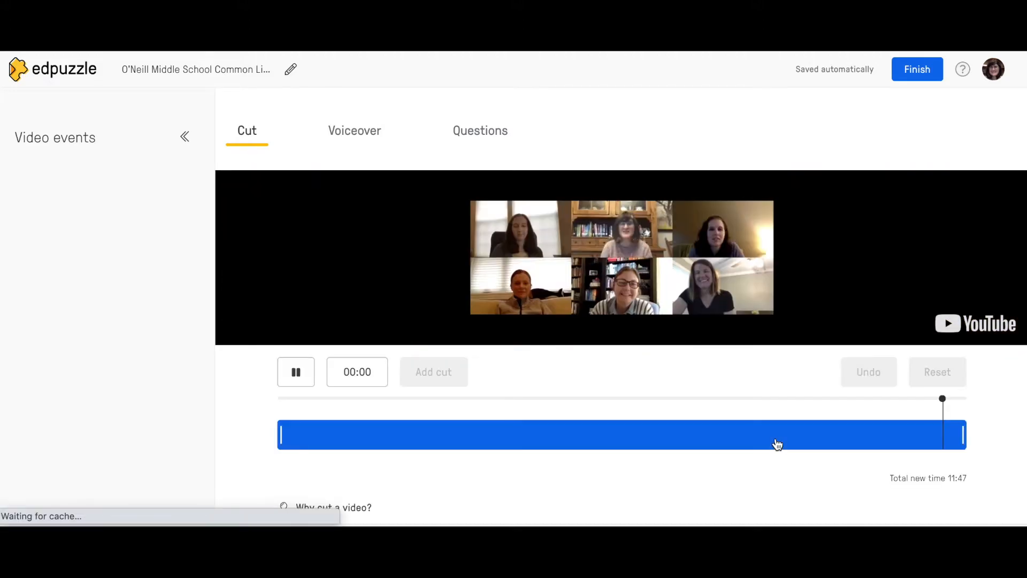
{"action": "left_click", "coordinate": [296, 382]}
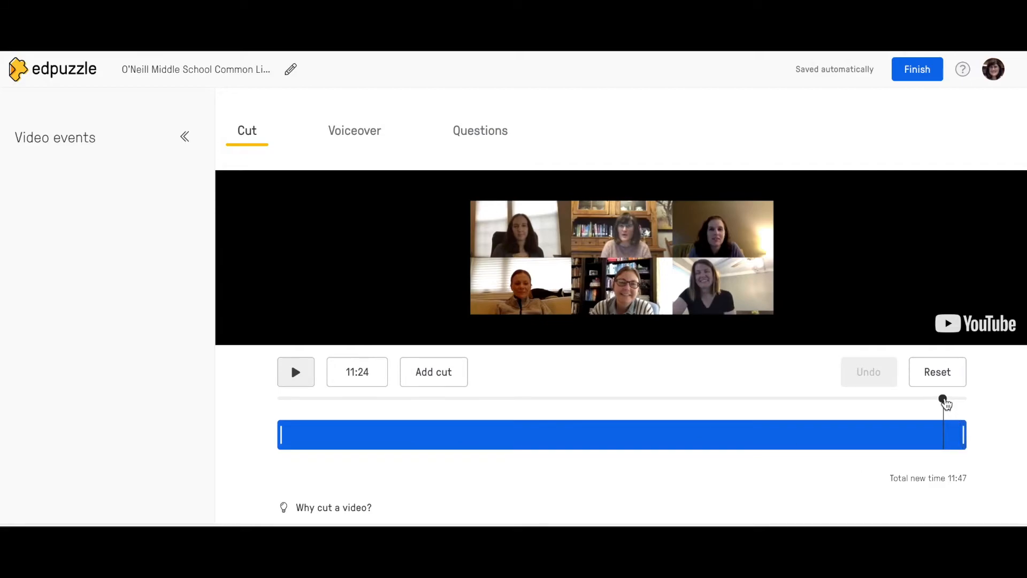
{"action": "left_click_drag", "start_coordinate": [944, 401], "coordinate": [659, 402]}
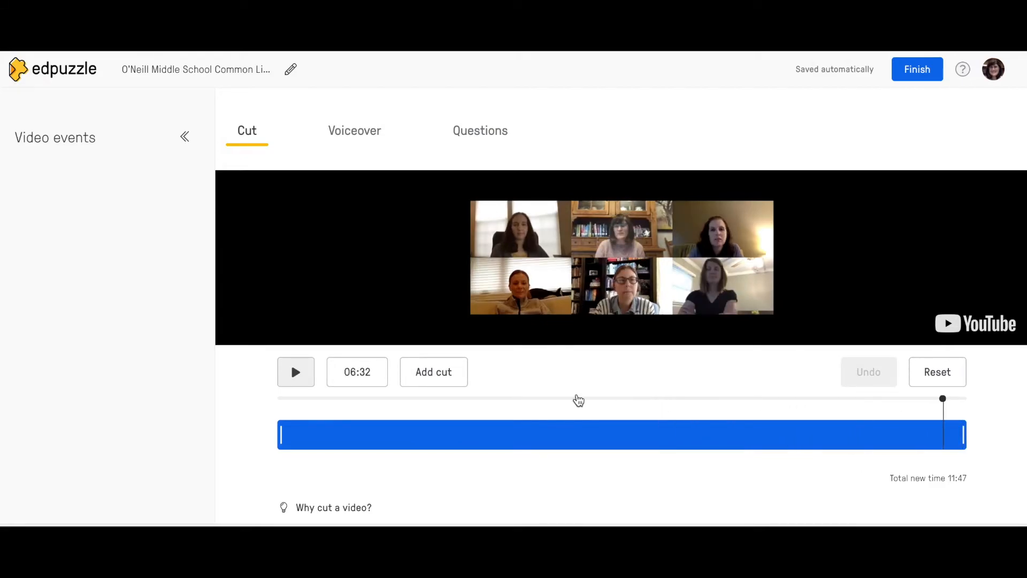
{"action": "left_click", "coordinate": [279, 399]}
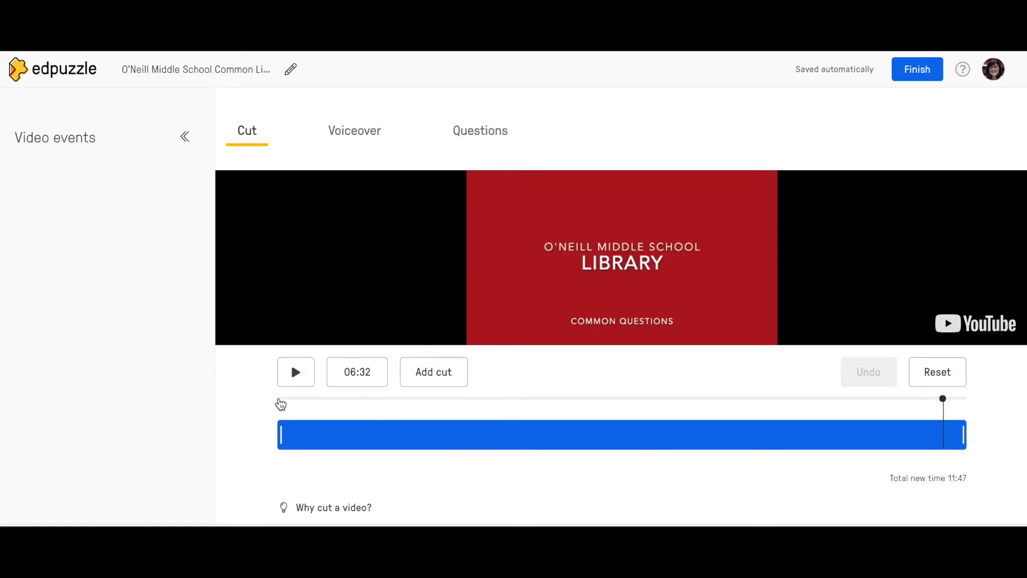
{"action": "left_click_drag", "start_coordinate": [281, 429], "coordinate": [658, 434]}
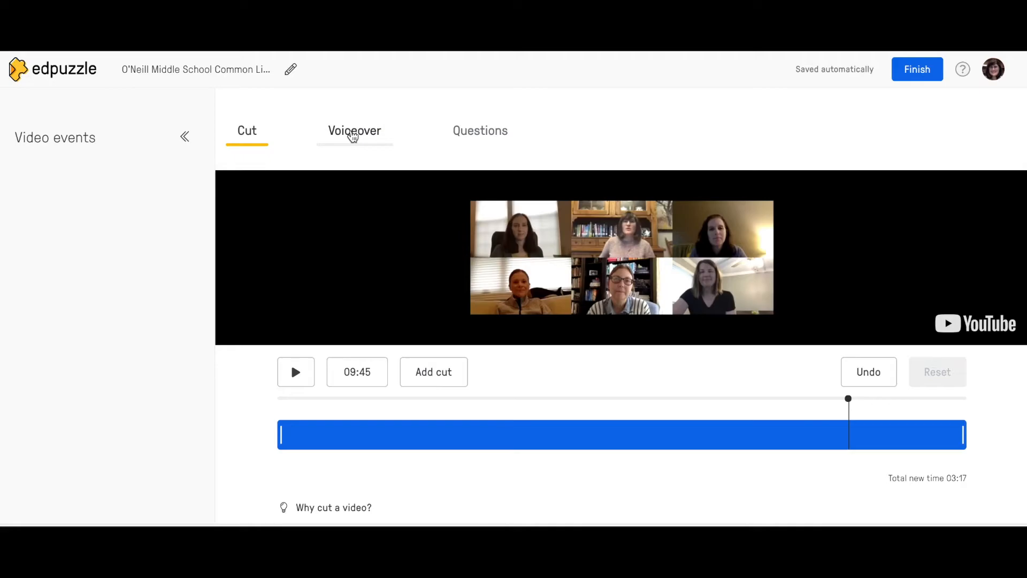
Check Voiceover, which is blocked for YouTube videos, then switch to Questions
{"action": "left_click", "coordinate": [352, 134]}
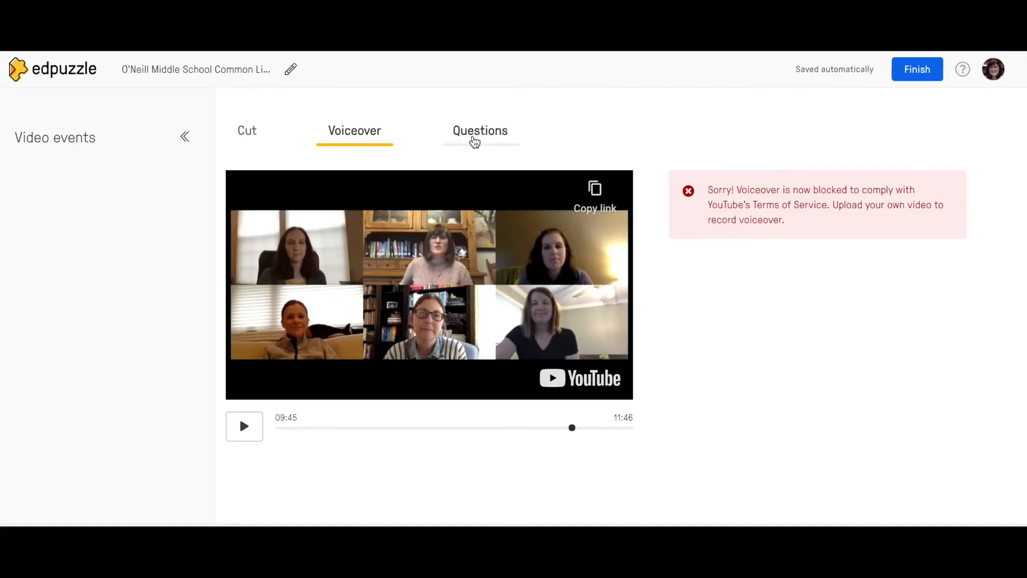
{"action": "left_click", "coordinate": [473, 141]}
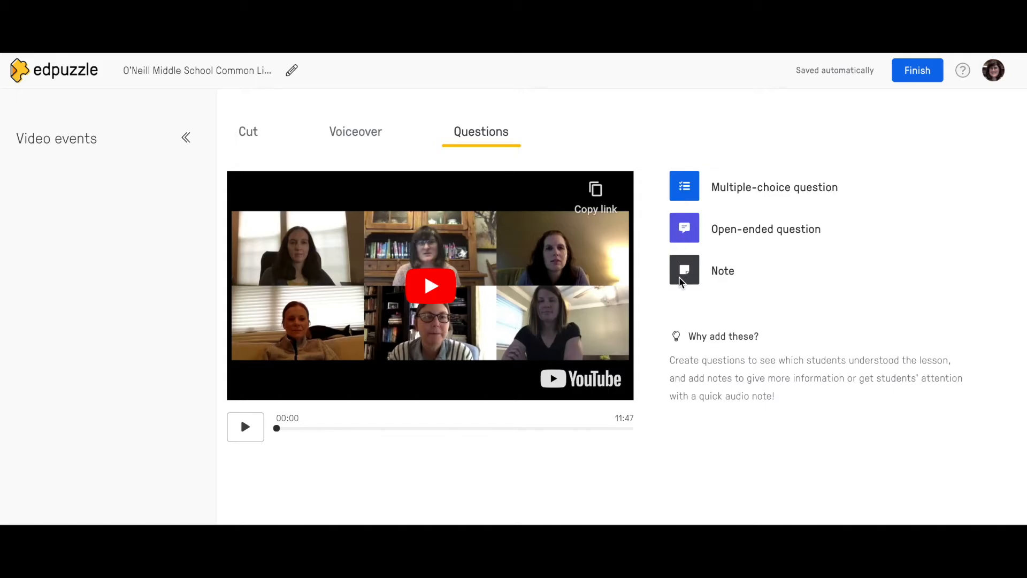
Start a 01:37 multiple-choice question: 'How many books can a student have checked out at one time?'
{"action": "left_click", "coordinate": [711, 192]}
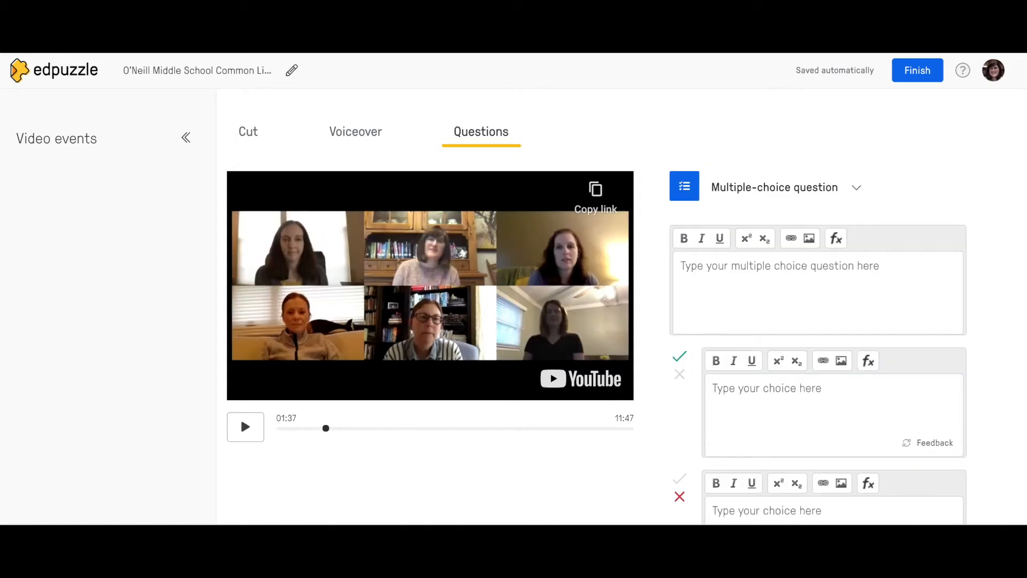
{"action": "type", "text": "How many b"}
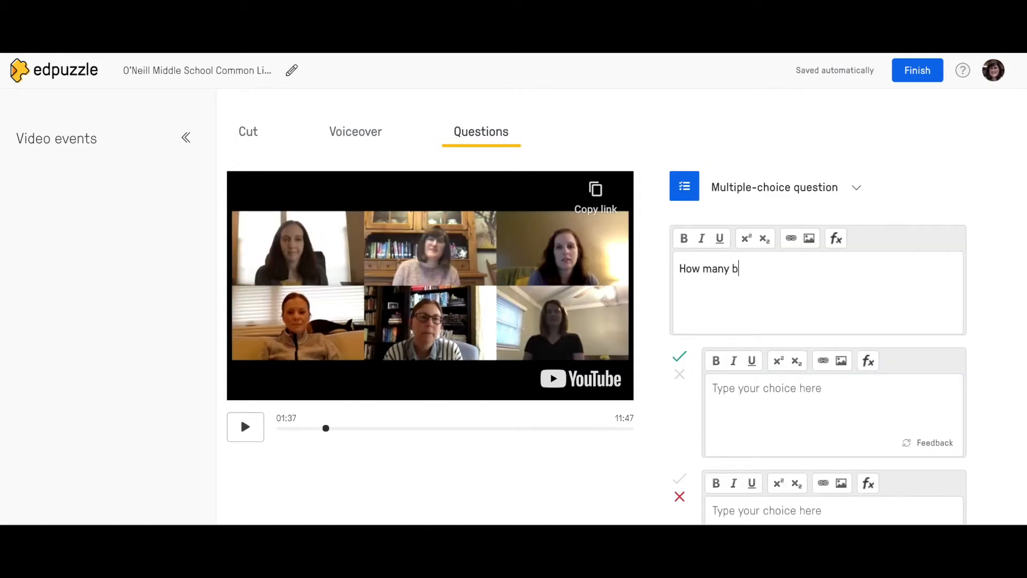
{"action": "type", "text": "ooks can a student have checked"}
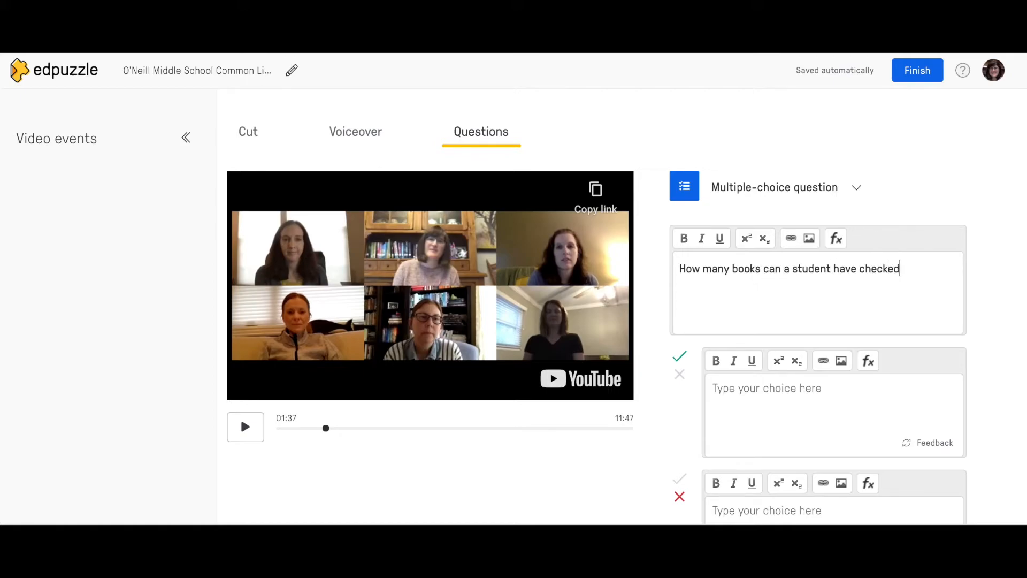
{"action": "type", "text": " out at one time?"}
{"action": "left_click", "coordinate": [735, 399]}
{"action": "type", "text": "1"}
{"action": "scroll", "coordinate": [775, 403], "scroll_direction": "down", "scroll_amount": 1}
{"action": "key", "text": "BackSpace"}
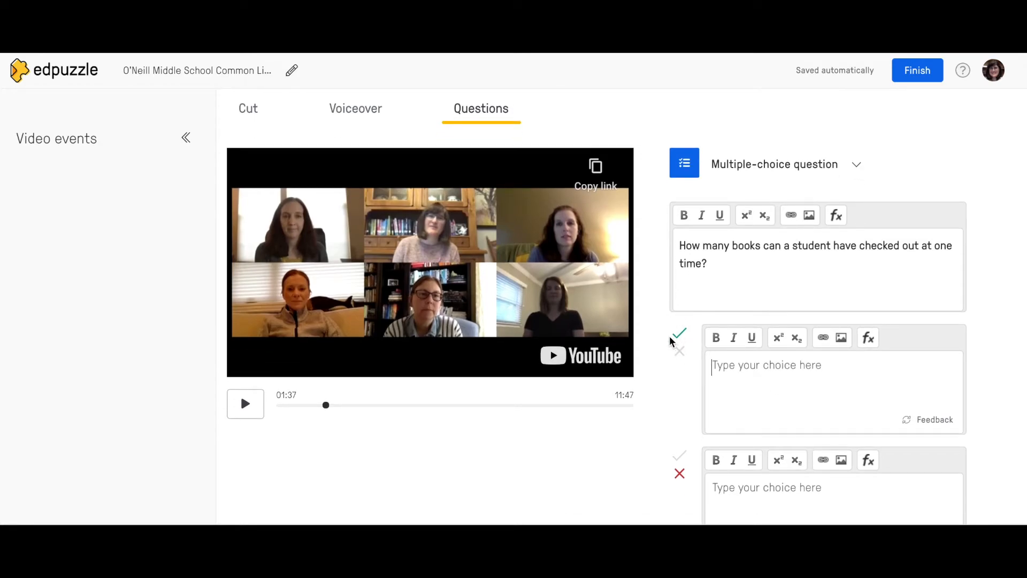
{"action": "scroll", "coordinate": [678, 367], "scroll_direction": "down", "scroll_amount": 3}
{"action": "scroll", "coordinate": [679, 369], "scroll_direction": "up", "scroll_amount": 2}
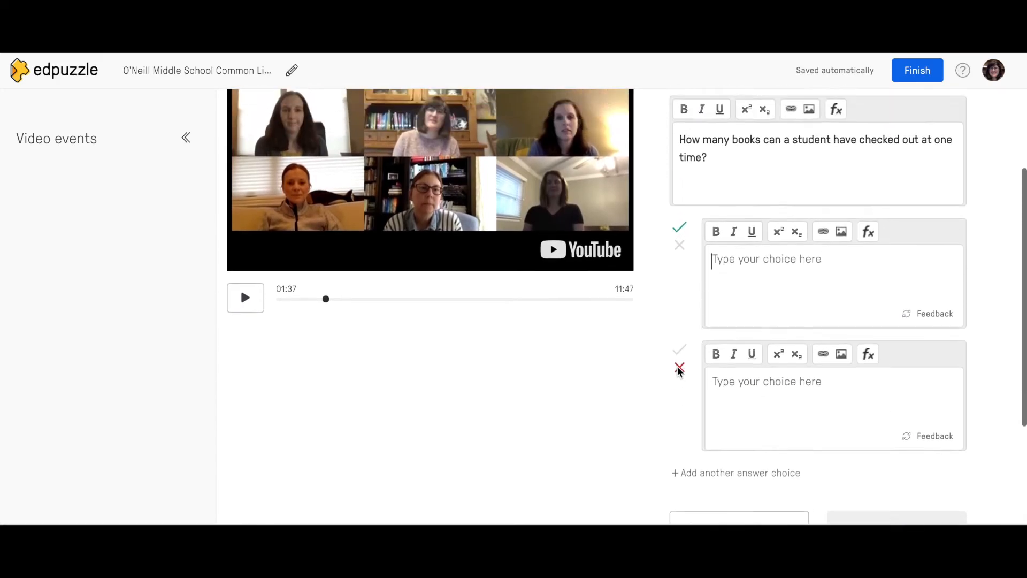
Enter 5 as the correct answer, save the question, and preview it in playback
{"action": "left_click", "coordinate": [723, 299]}
{"action": "type", "text": "5"}
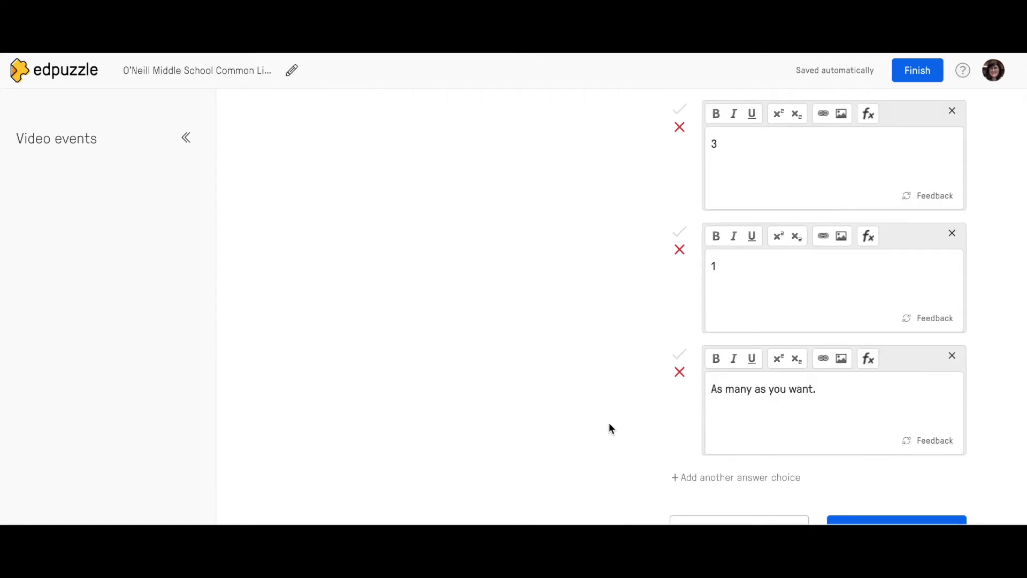
{"action": "scroll", "coordinate": [608, 426], "scroll_direction": "down", "scroll_amount": 2}
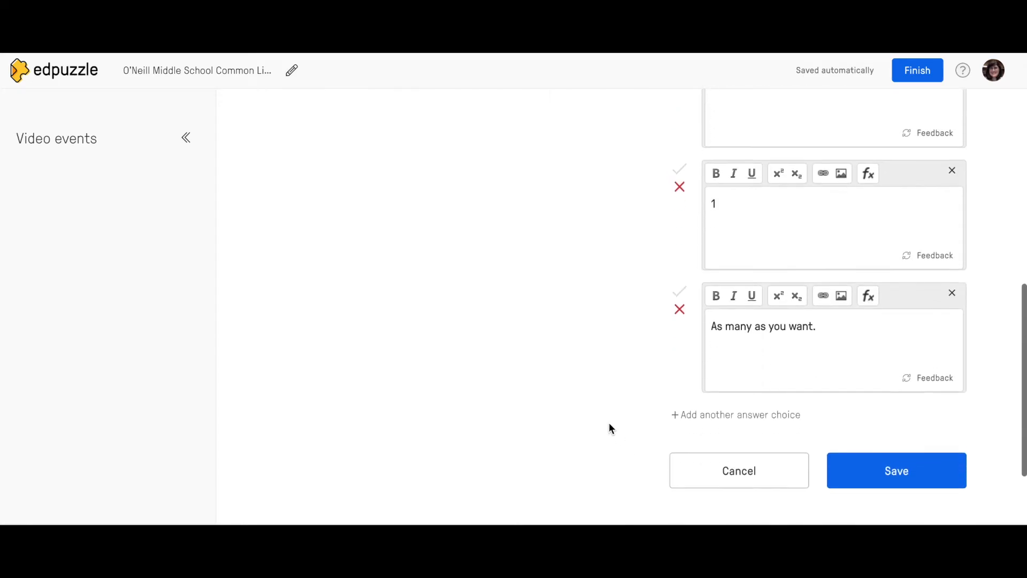
{"action": "left_click", "coordinate": [894, 465]}
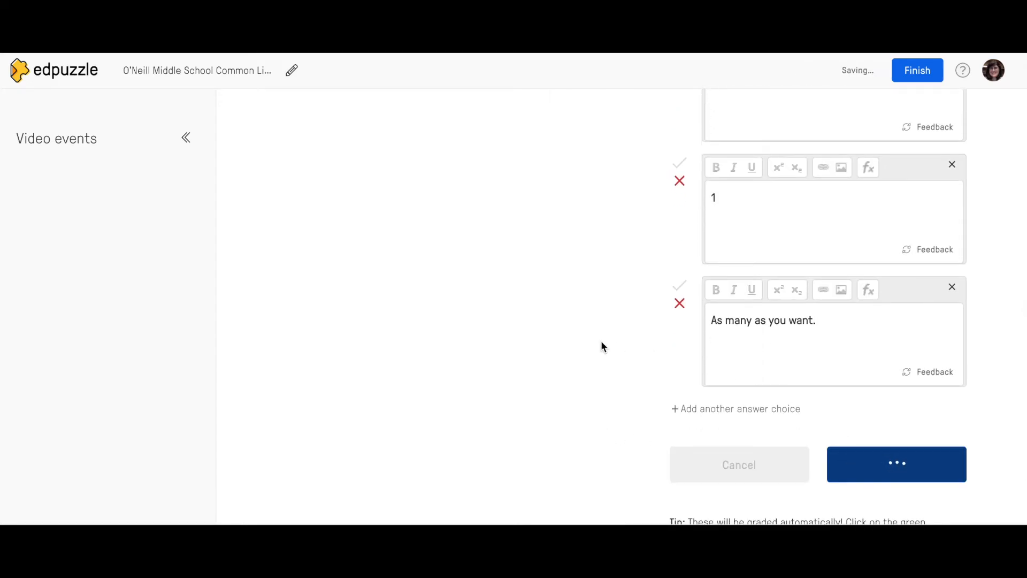
{"action": "left_click", "coordinate": [601, 342]}
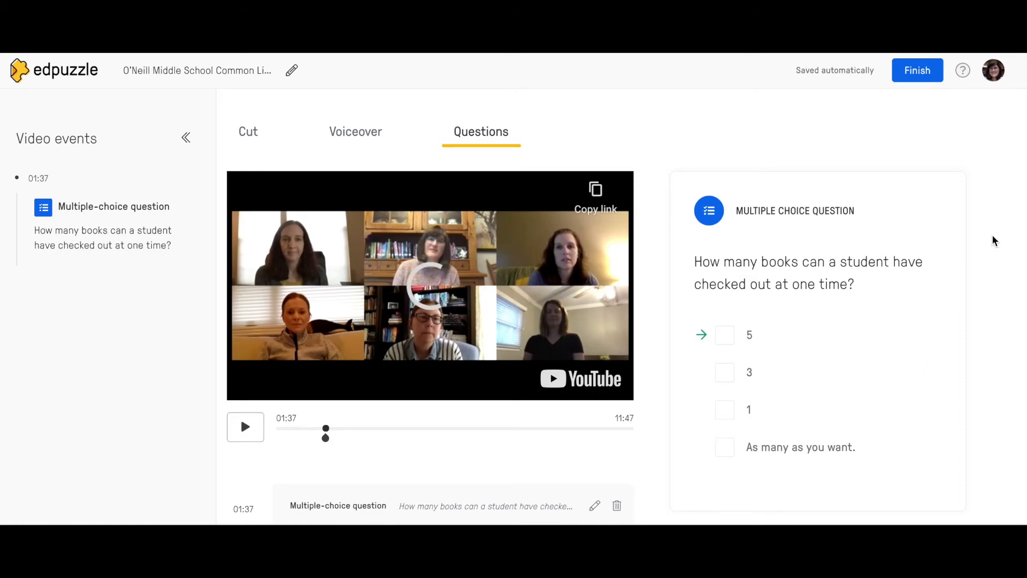
Move the book-checkout question's marker from 01:37 to 02:02 on the timeline
{"action": "scroll", "coordinate": [992, 238], "scroll_direction": "down", "scroll_amount": 2}
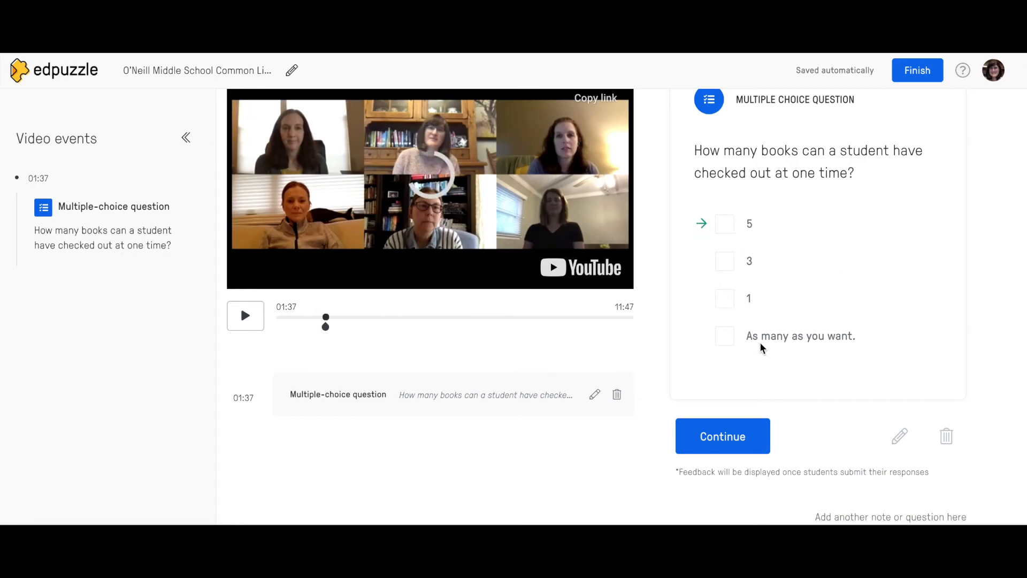
{"action": "left_click", "coordinate": [722, 435]}
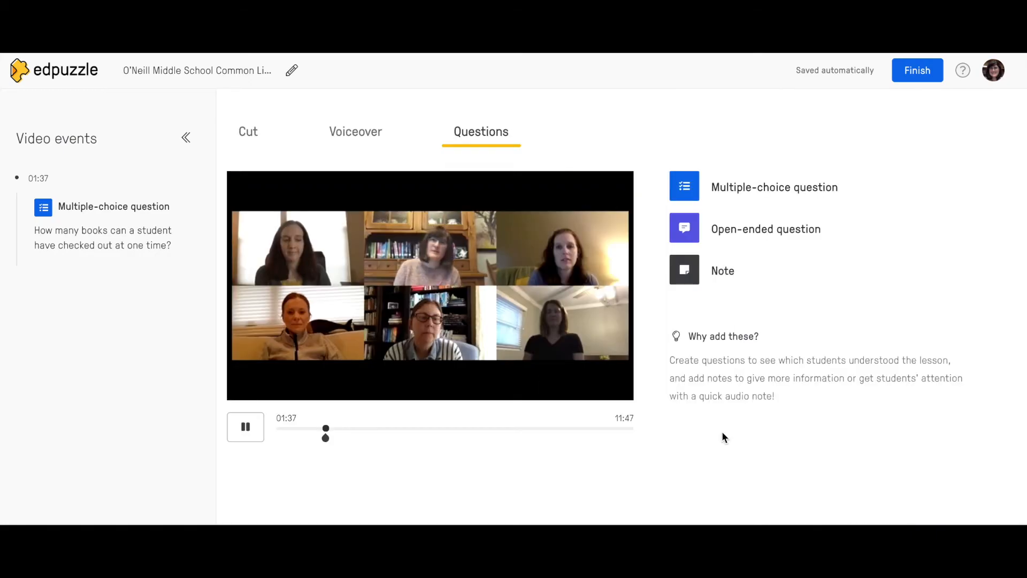
{"action": "left_click", "coordinate": [245, 426]}
{"action": "left_click_drag", "start_coordinate": [325, 437], "coordinate": [380, 433]}
{"action": "left_click", "coordinate": [338, 439]}
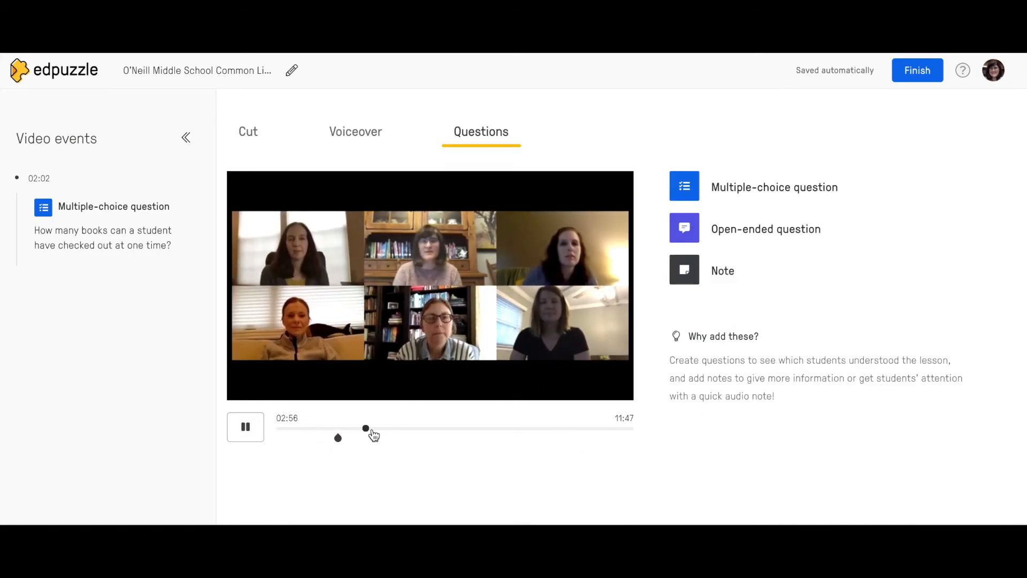
Add an open-ended question at 03:27: 'When will you as a student be able to visit the library?'
{"action": "left_click", "coordinate": [245, 427]}
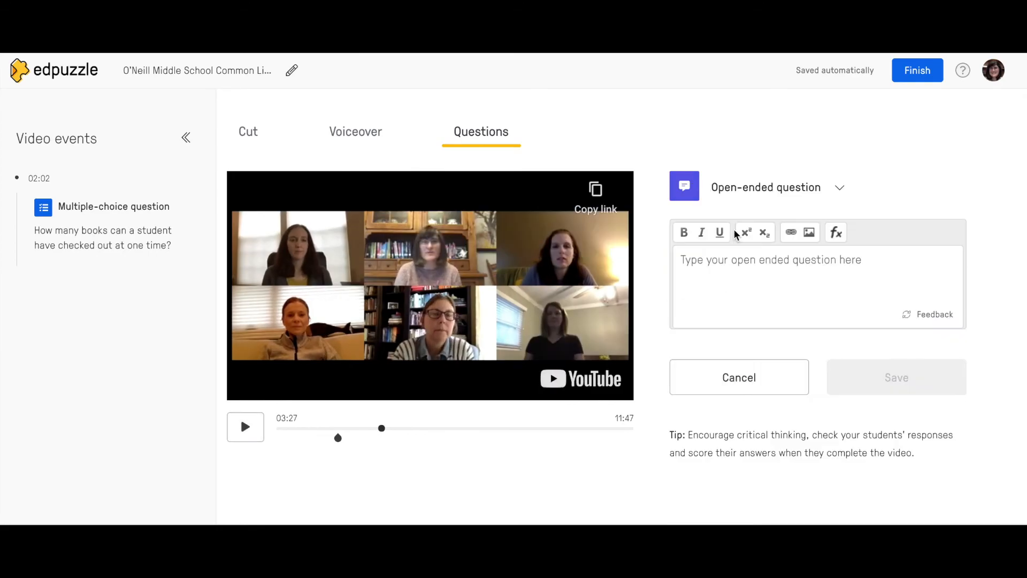
{"action": "type", "text": "When will "}
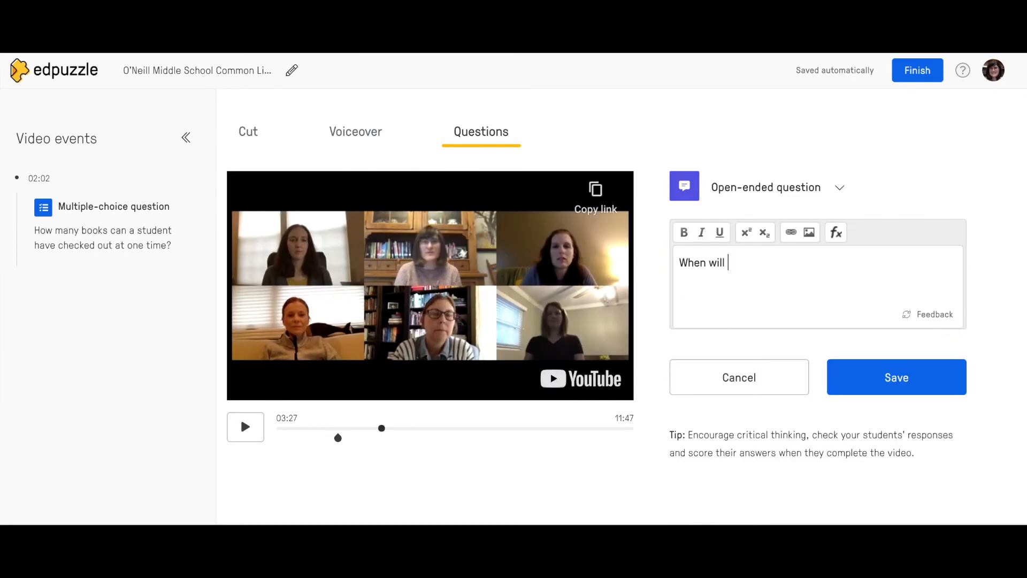
{"action": "type", "text": "you as a student be able to visit the library?"}
{"action": "left_click", "coordinate": [897, 377]}
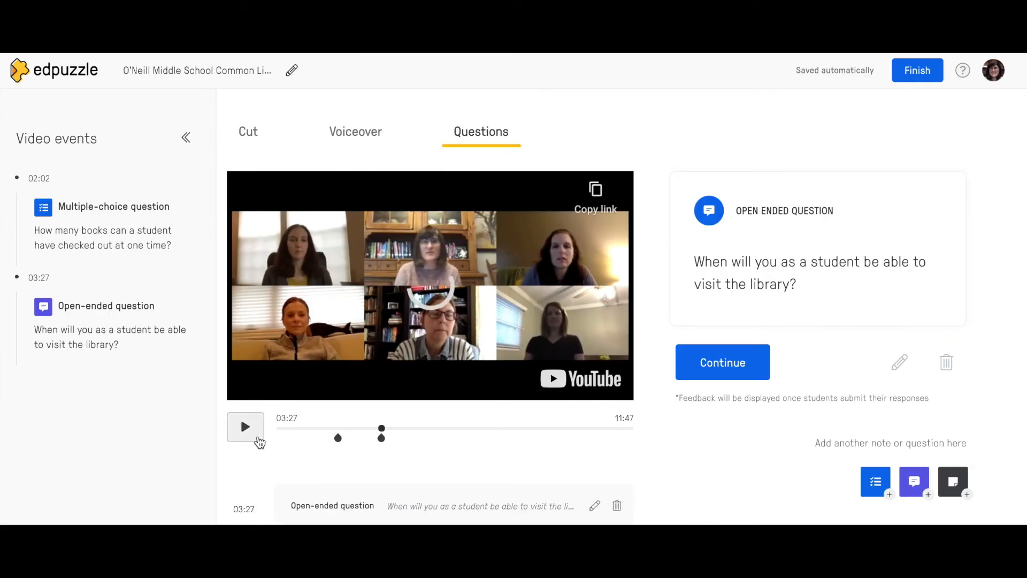
{"action": "left_click", "coordinate": [245, 426]}
{"action": "left_click", "coordinate": [245, 427]}
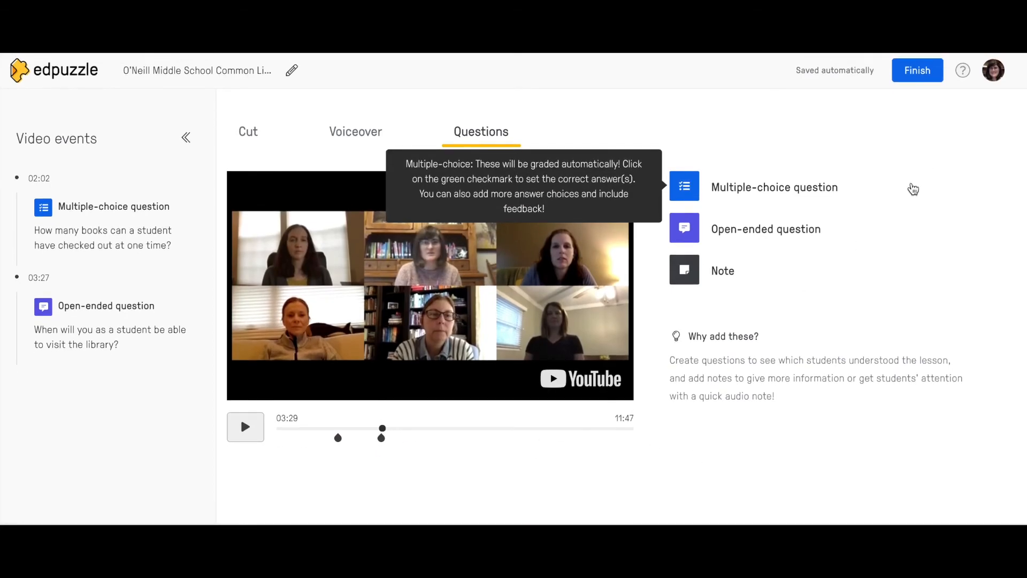
Finish editing the lesson and bring up its assign-to-a-class dialog
{"action": "left_click", "coordinate": [917, 72]}
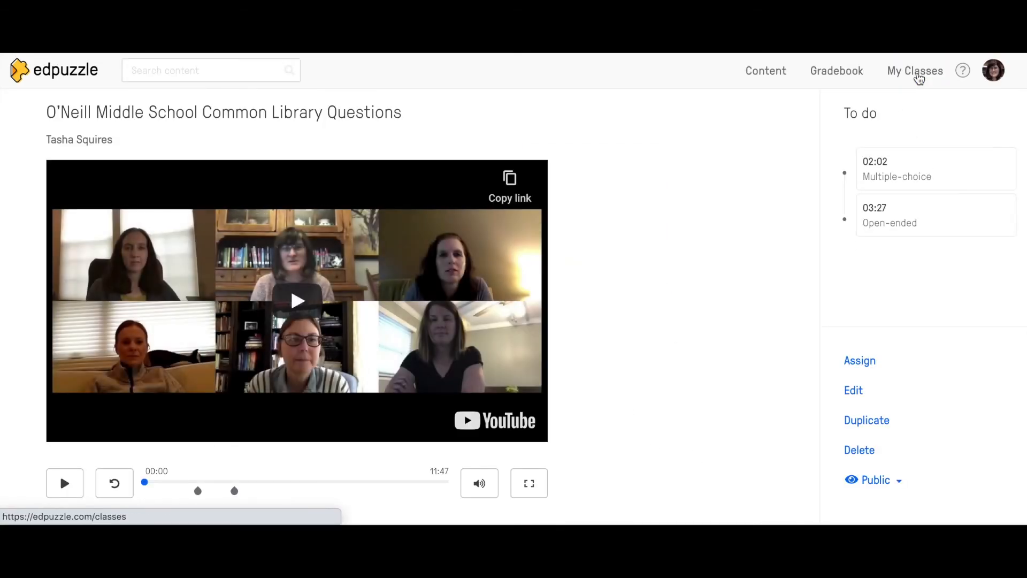
{"action": "scroll", "coordinate": [690, 209], "scroll_direction": "down", "scroll_amount": 1}
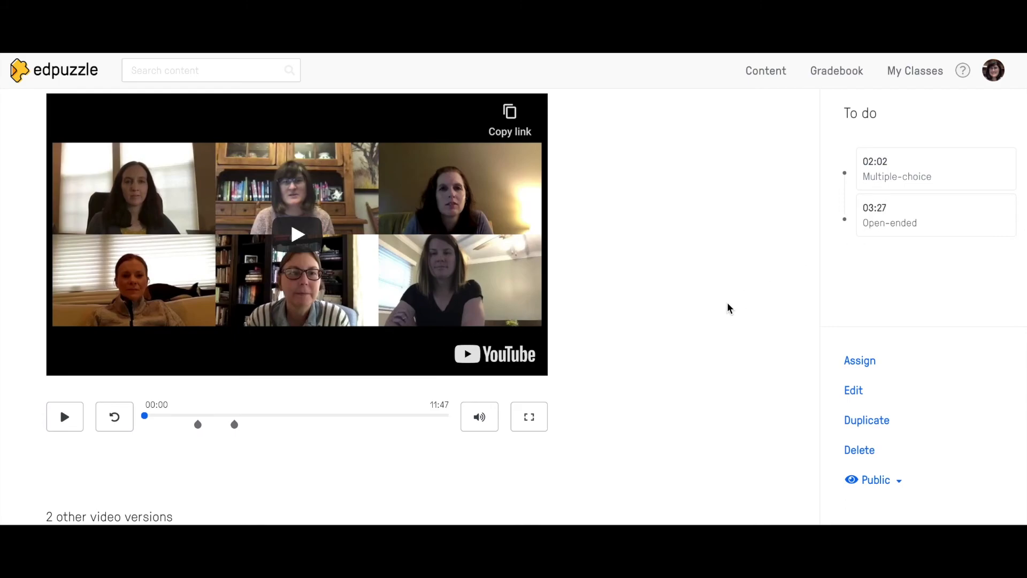
{"action": "left_click", "coordinate": [860, 362]}
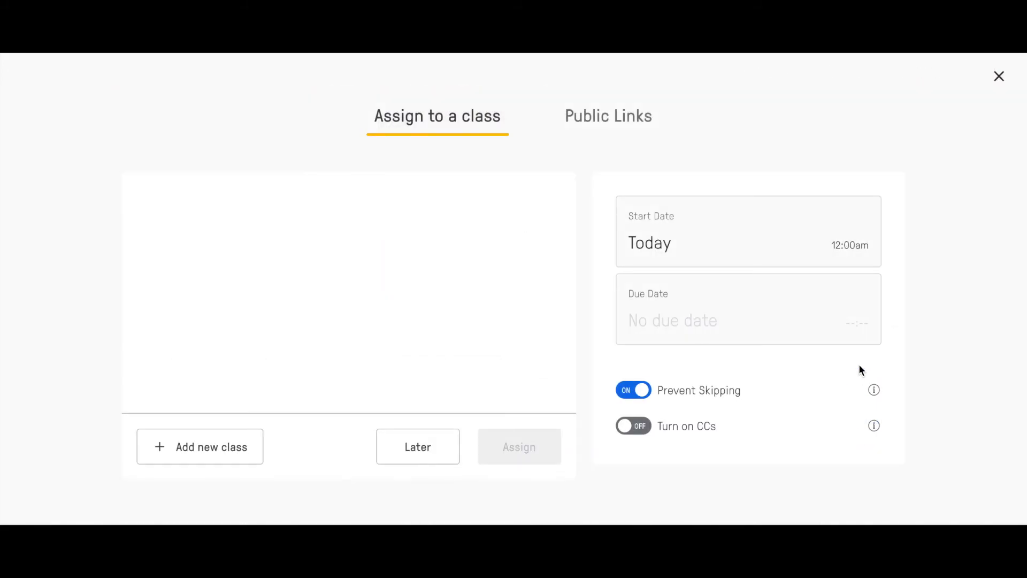